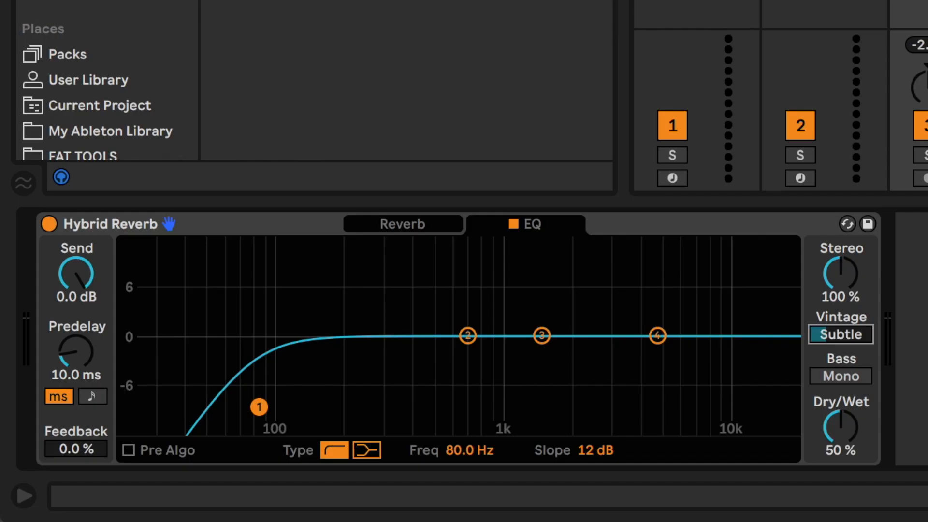
# Set Hybrid Reverb's Vintage mode to Off and view the Convolution IR categories and the Early Reflections impulse responses
pyautogui.moveTo(841, 334)
pyautogui.mouseDown()
pyautogui.moveTo(841, 320)
pyautogui.moveTo(841, 338)
pyautogui.mouseUp()
pyautogui.click(392, 227)
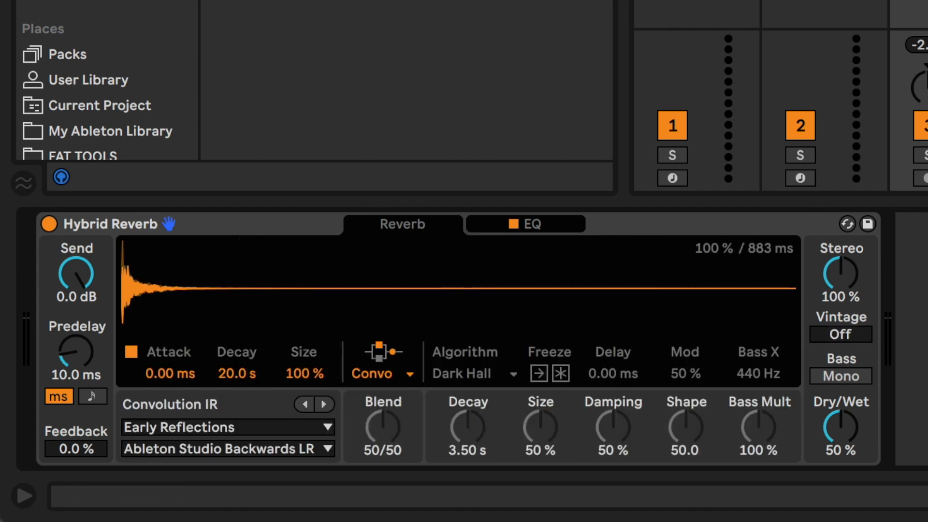
pyautogui.click(318, 429)
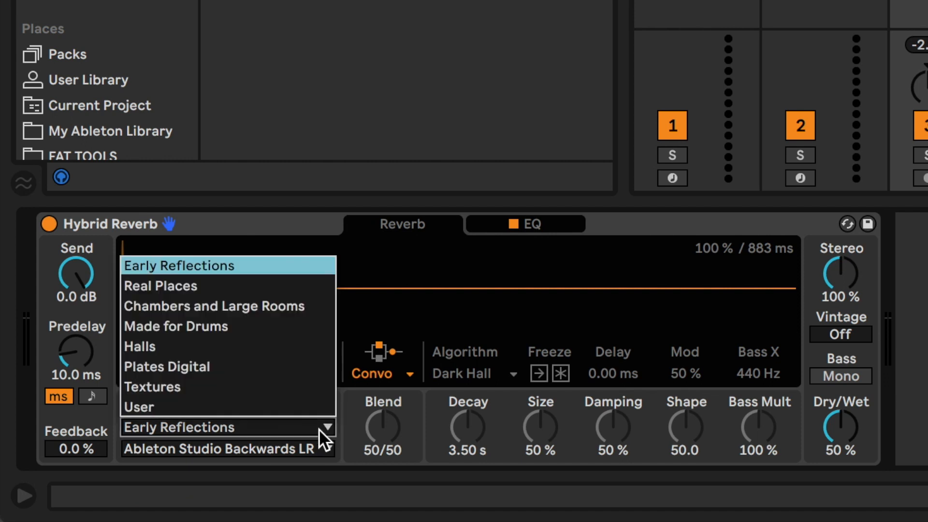
pyautogui.click(352, 428)
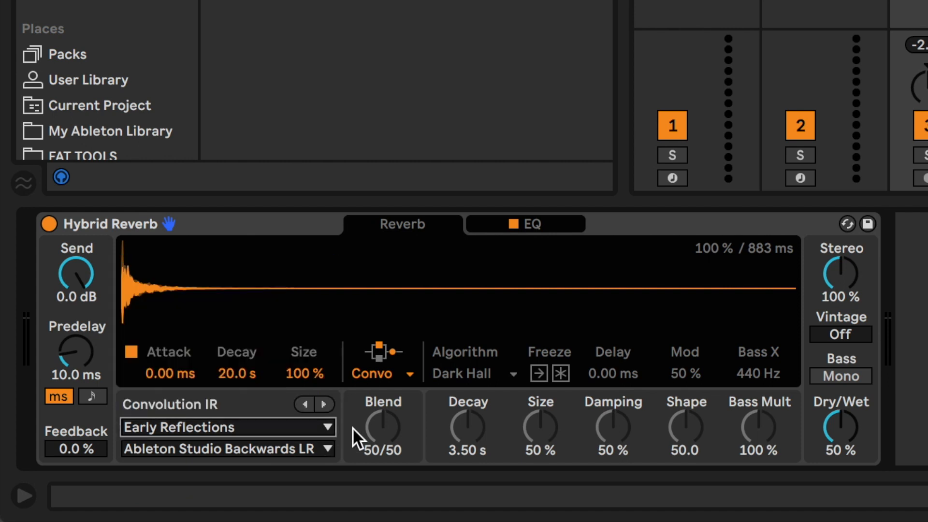
pyautogui.click(327, 446)
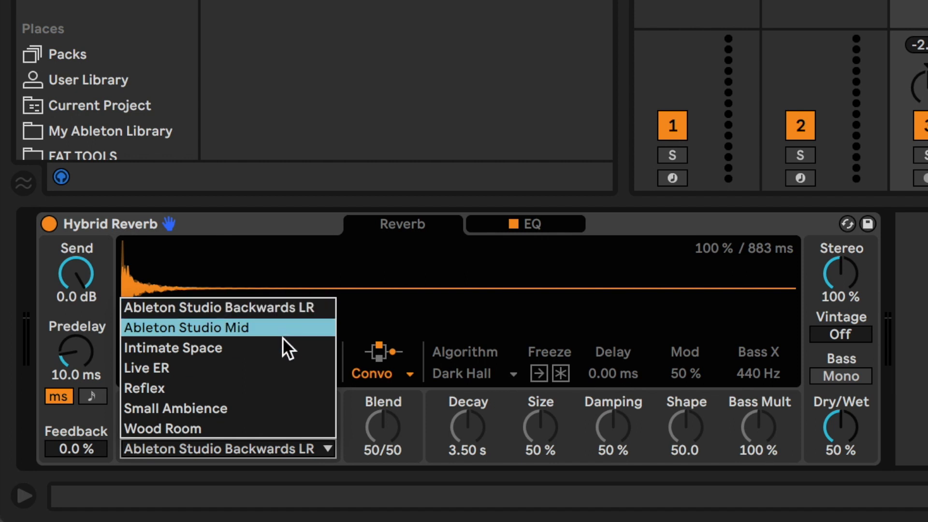
pyautogui.click(356, 429)
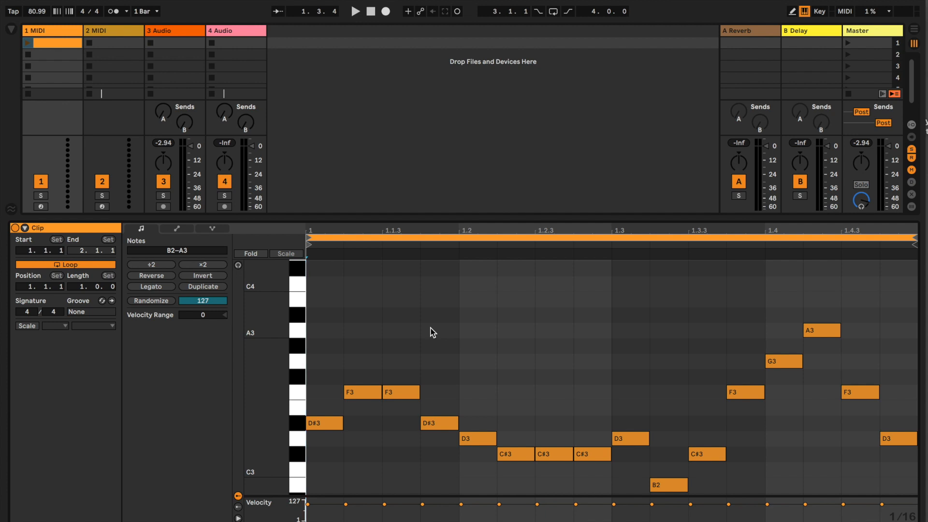
# Preview the note editor folded to used notes, restore the full view, and enable the clip's C Major scale
pyautogui.click(249, 255)
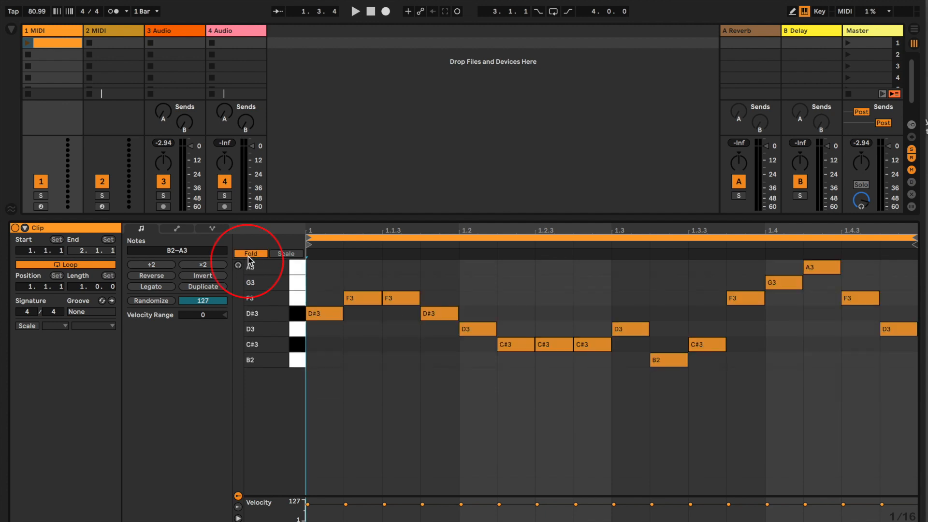
pyautogui.click(248, 257)
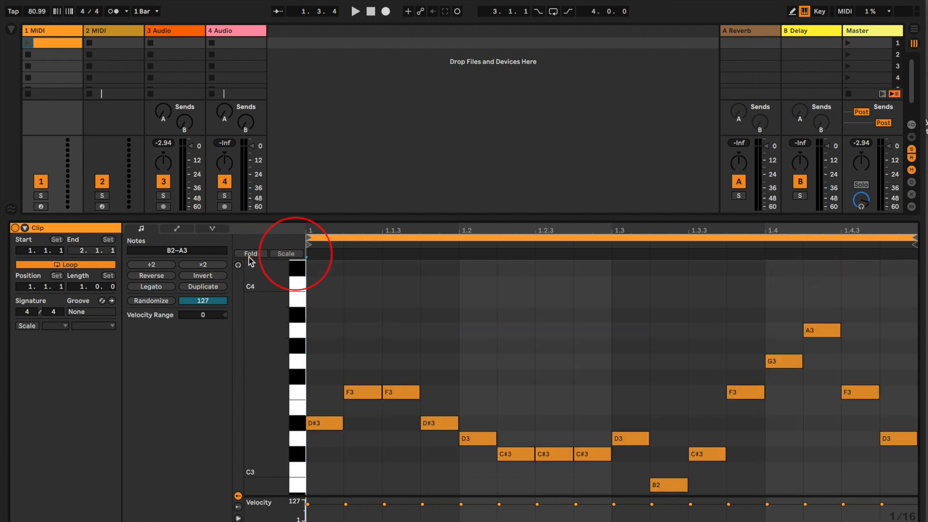
pyautogui.click(29, 327)
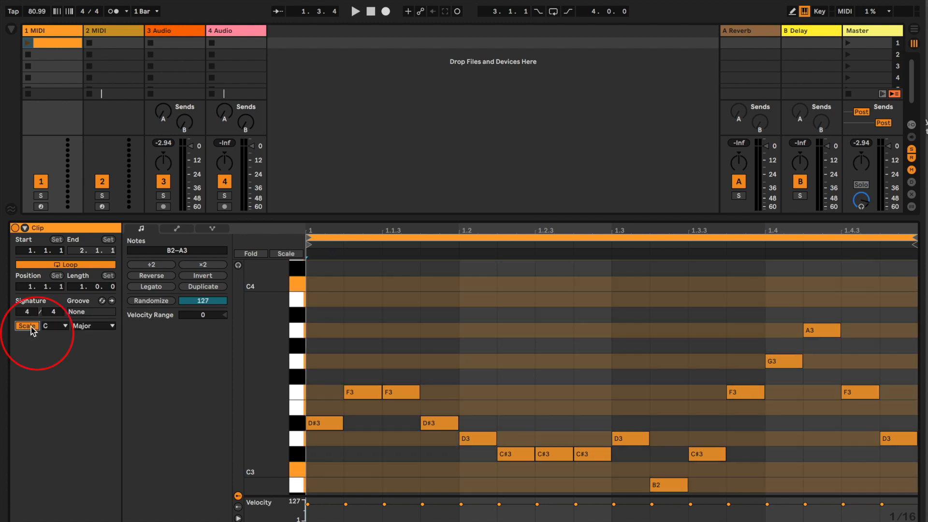
# Look through the root notes and scale types available for the clip without changing the C Major scale
pyautogui.click(65, 327)
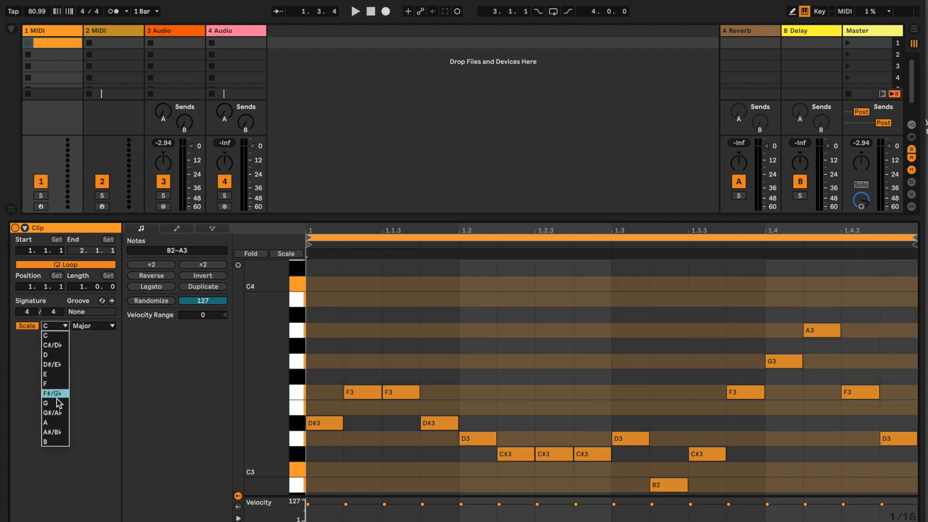
pyautogui.click(113, 417)
pyautogui.click(111, 327)
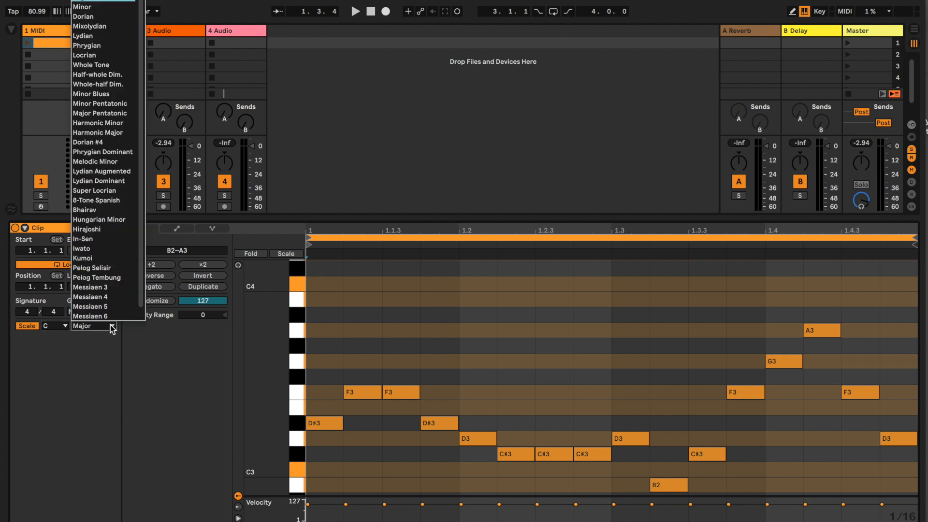
pyautogui.scroll(-1, 114, 291)
pyautogui.scroll(1, 113, 290)
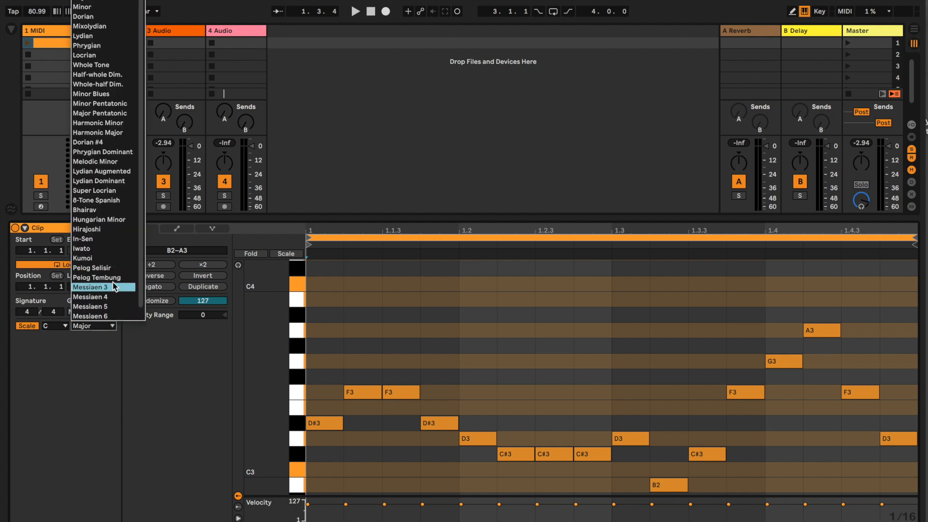
pyautogui.click(93, 400)
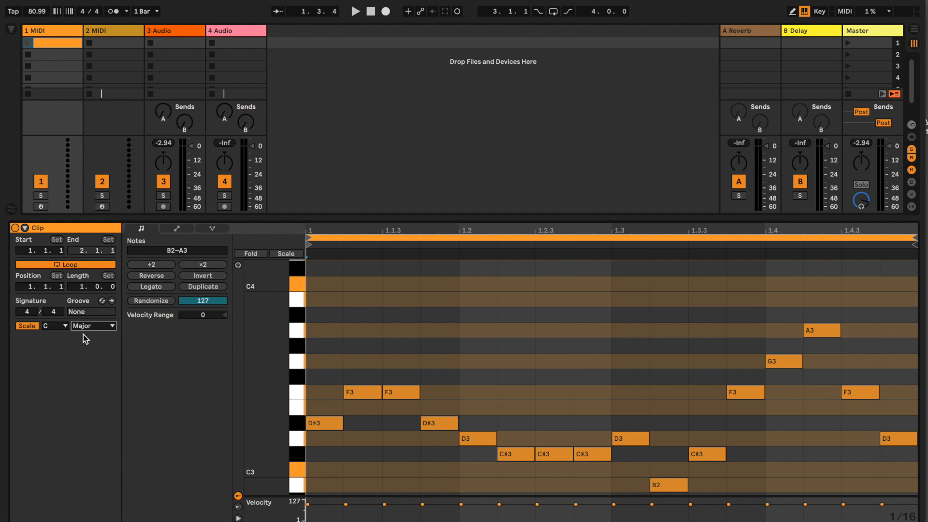
# Limit the note rows to the scale and move the D#3 notes up to E3 and the C#3 notes down to C3
pyautogui.click(290, 251)
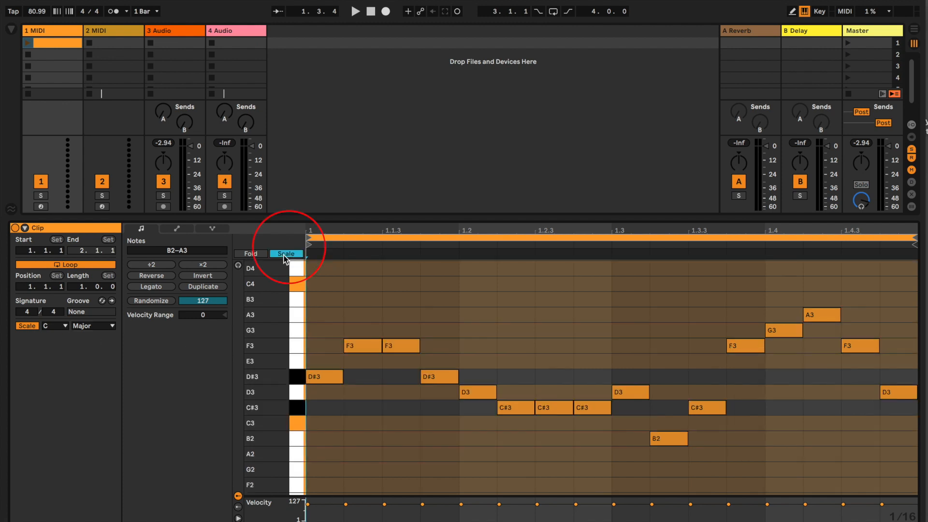
pyautogui.click(387, 476)
pyautogui.click(297, 377)
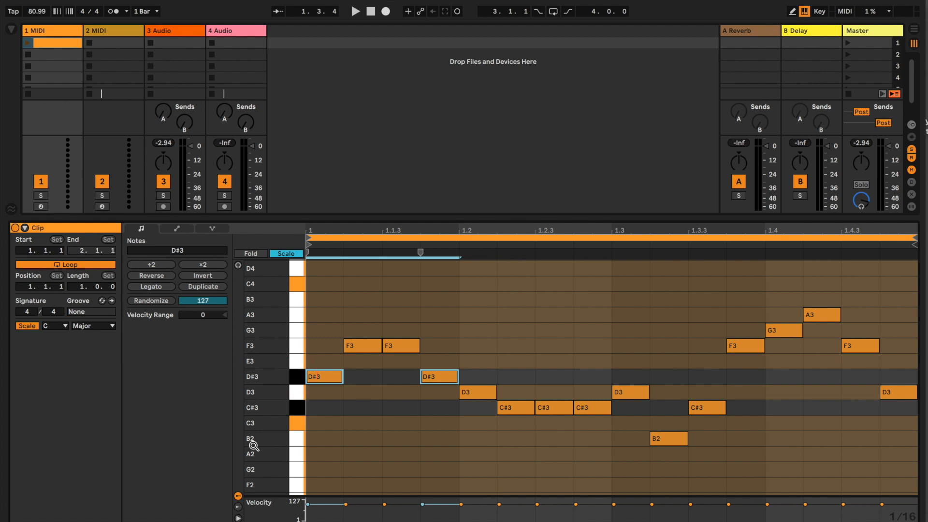
pyautogui.press('Up')
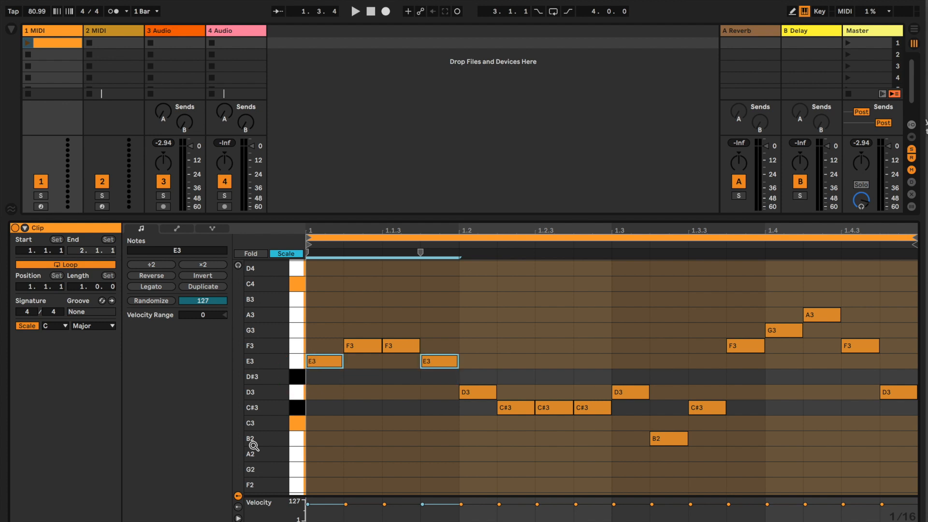
pyautogui.click(298, 408)
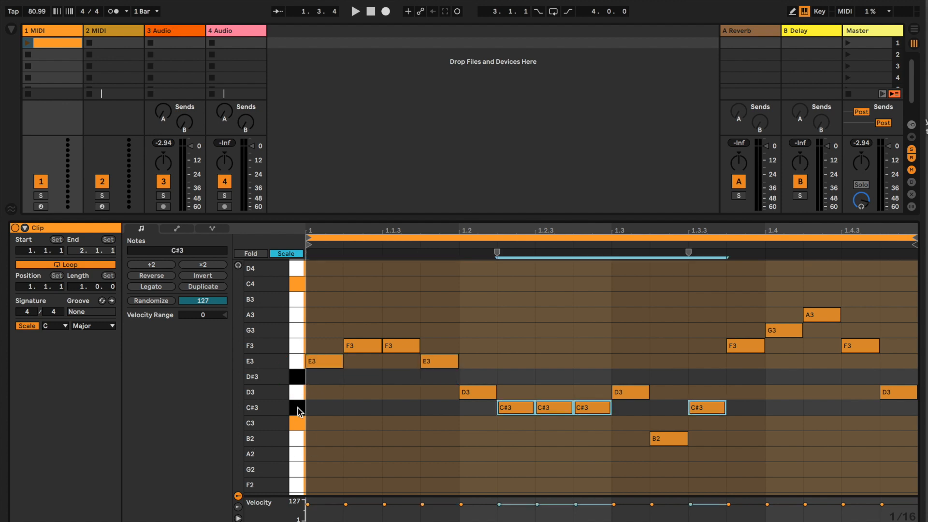
pyautogui.press('Down')
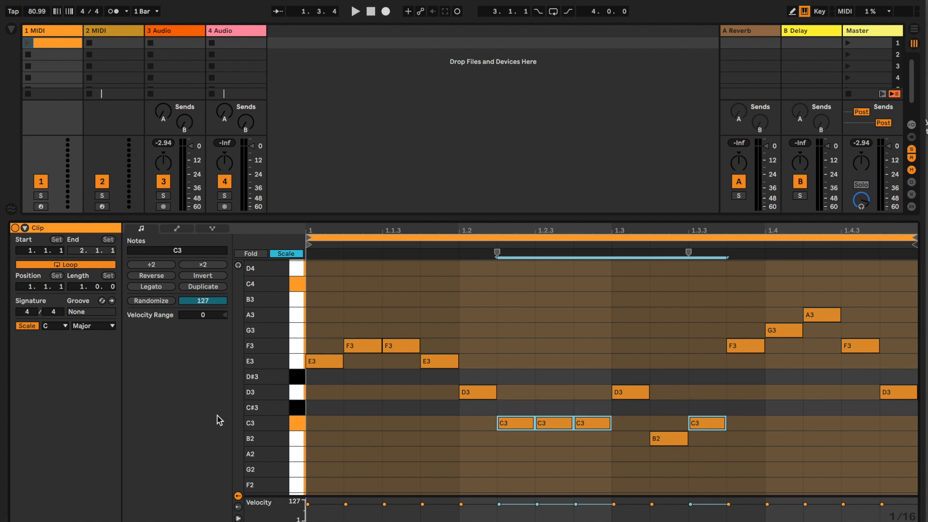
# Compare the folded and scale-only note views, leaving both switched off
pyautogui.click(294, 254)
pyautogui.click(256, 255)
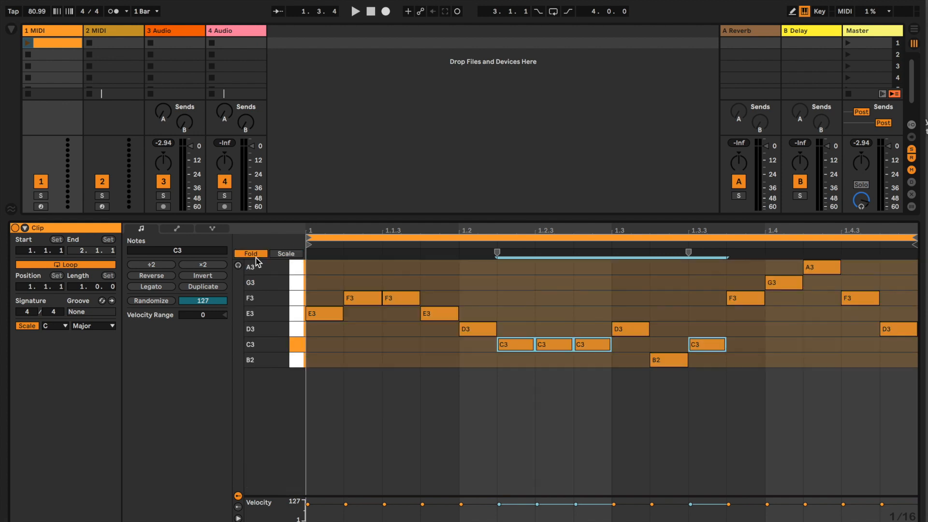
pyautogui.click(256, 257)
pyautogui.click(276, 257)
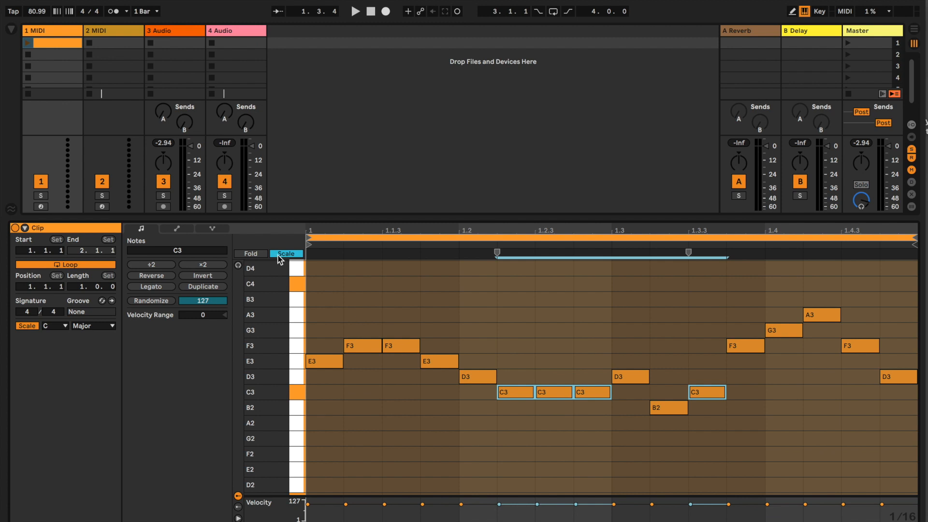
pyautogui.click(280, 256)
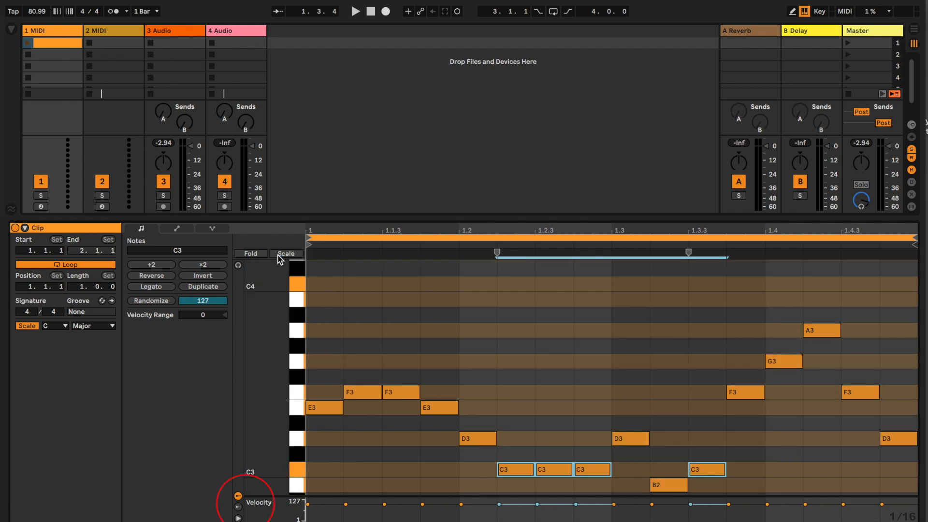
# Enlarge the clip's Velocity lane and show an enlarged Probability lane below it
pyautogui.moveTo(268, 498); pyautogui.dragTo(264, 454)
pyautogui.click(238, 508)
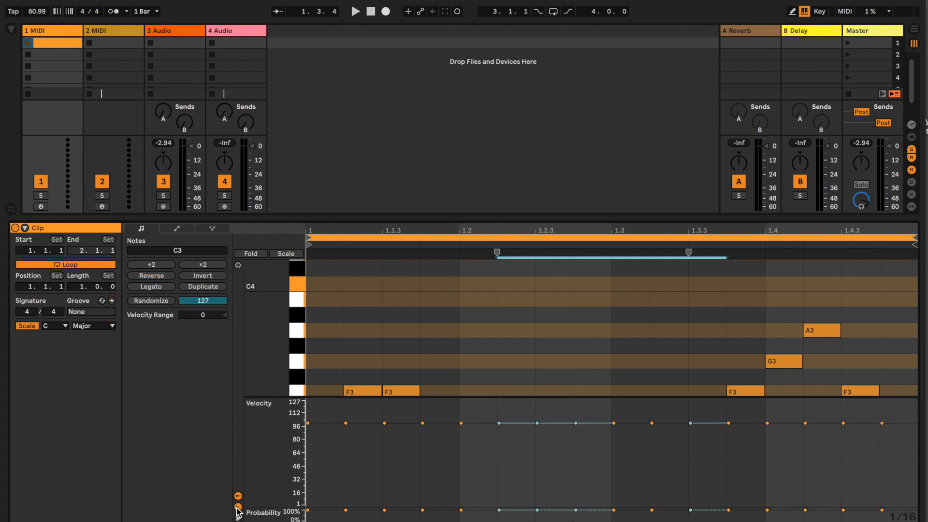
pyautogui.moveTo(282, 508); pyautogui.dragTo(276, 453)
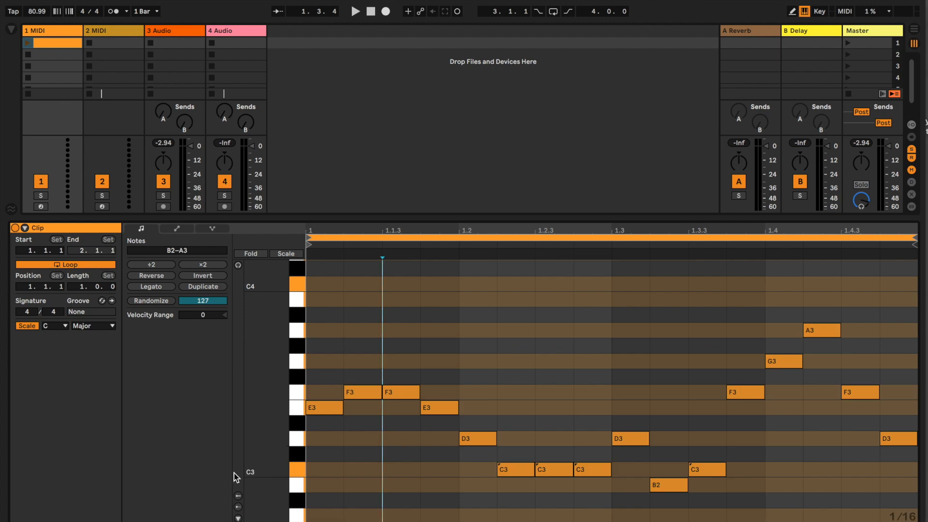
# Show the Probability lane, select all notes and draw varied note probabilities between about 28% and 78% in Draw Mode
pyautogui.click(238, 507)
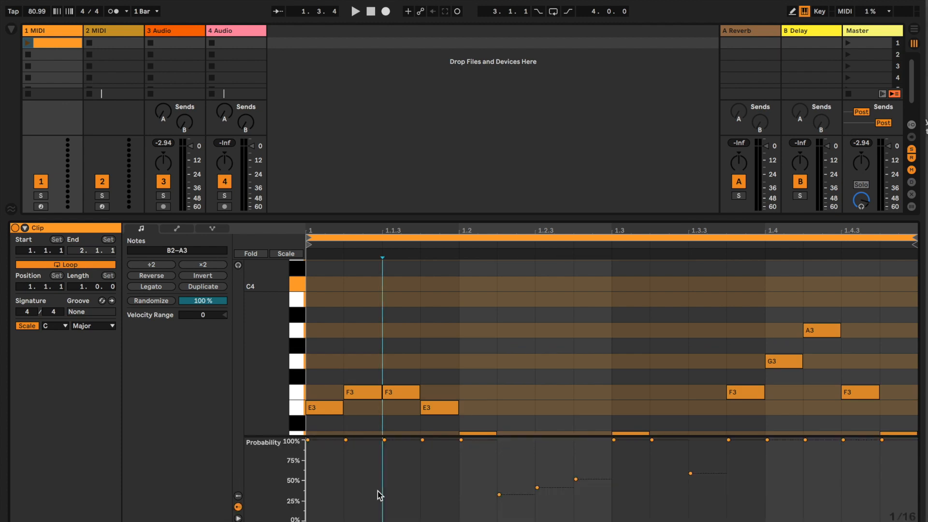
pyautogui.press('b')
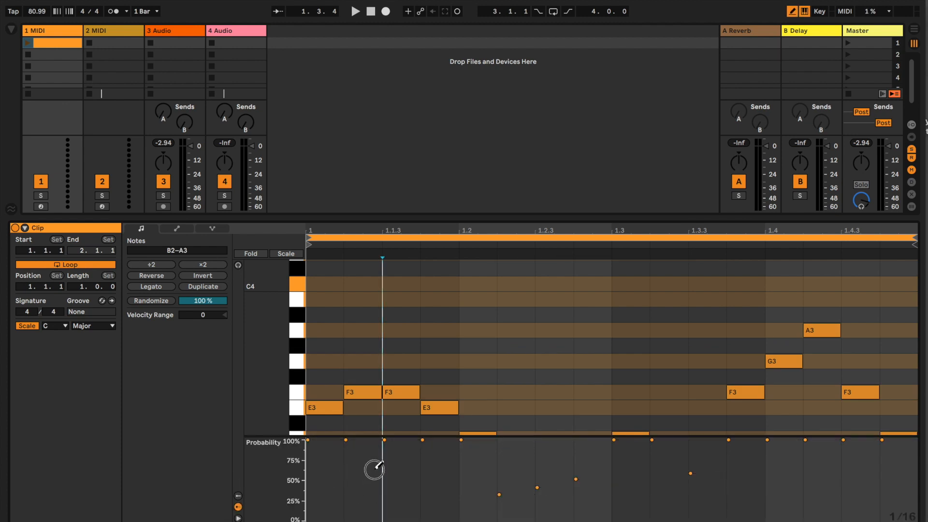
pyautogui.hotkey('ctrl', 'a')
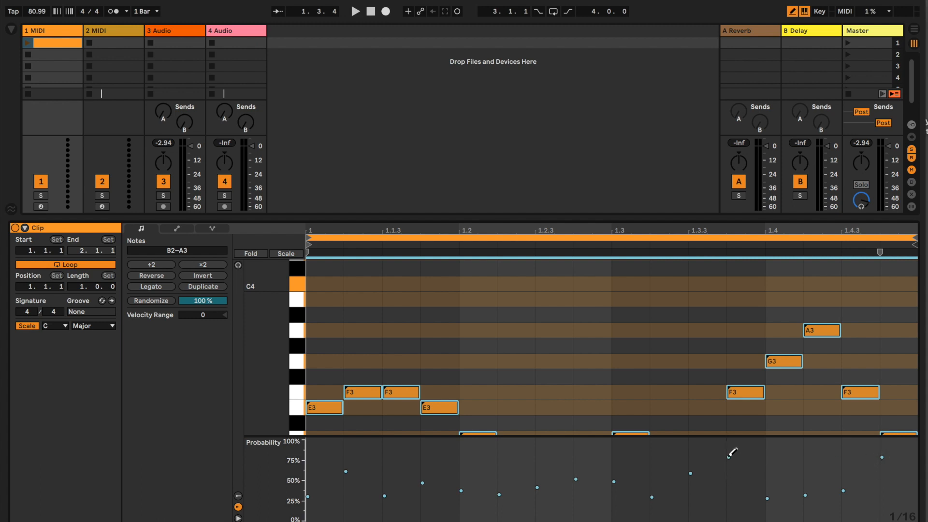
# Show the Velocity lane and repeatedly randomize the selected notes' velocities with an amount of 80 and a Velocity Range of +32
pyautogui.click(238, 496)
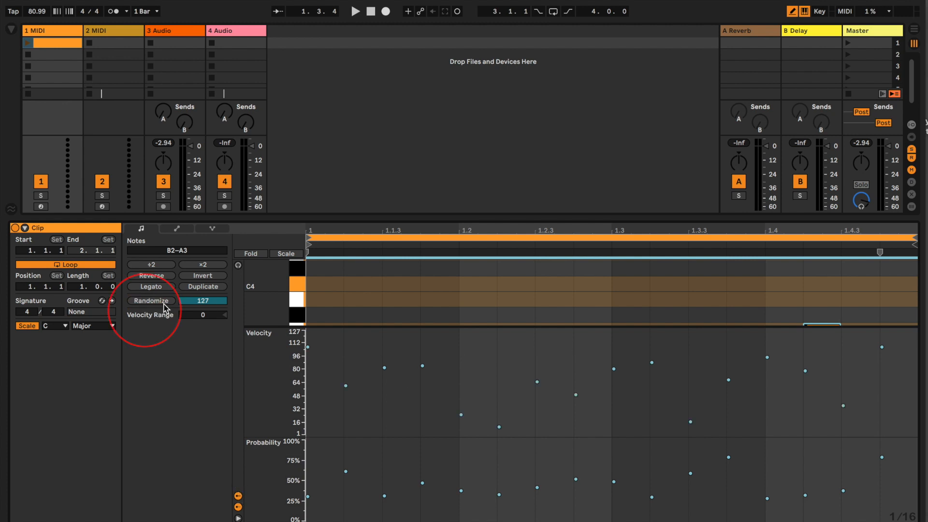
pyautogui.moveTo(183, 305); pyautogui.dragTo(199, 305)
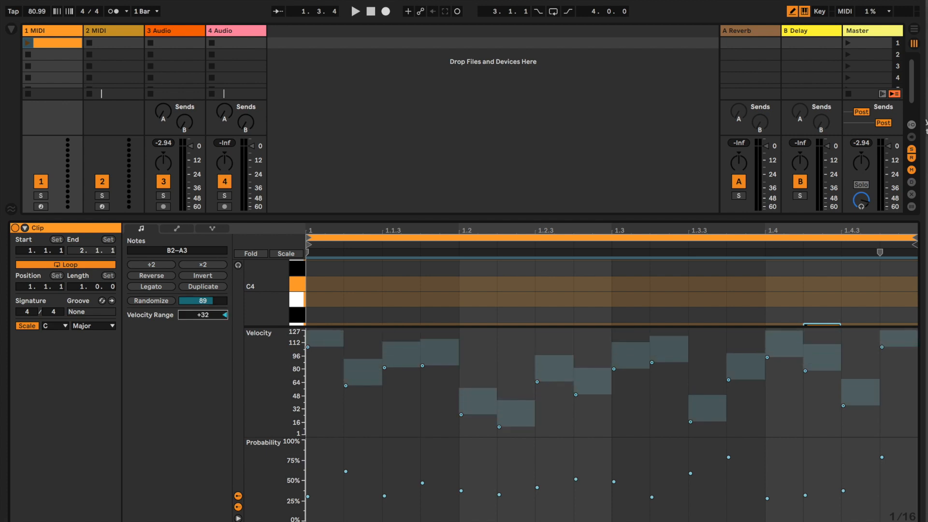
pyautogui.click(154, 306)
pyautogui.click(154, 306)
pyautogui.click(154, 306)
pyautogui.click(153, 306)
pyautogui.click(153, 306)
pyautogui.click(153, 306)
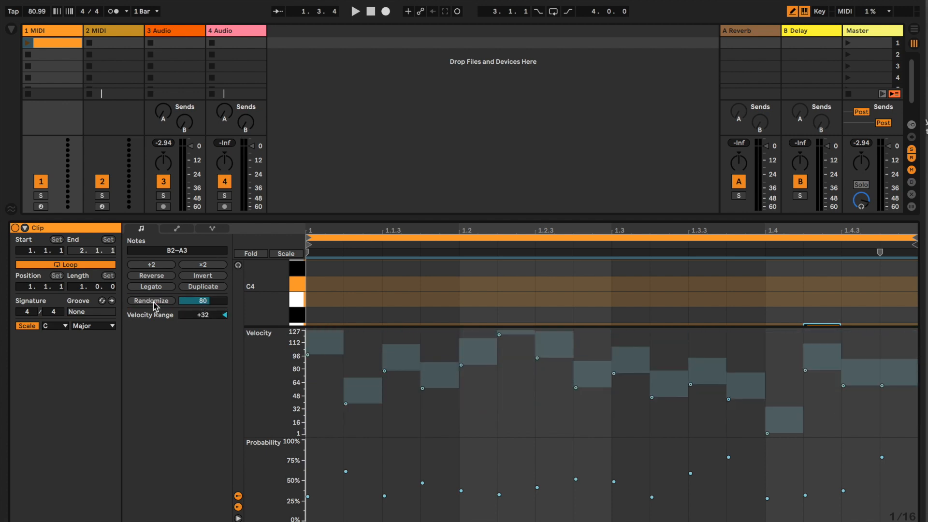
pyautogui.click(154, 306)
pyautogui.click(154, 306)
pyautogui.click(153, 306)
pyautogui.click(153, 306)
pyautogui.click(154, 305)
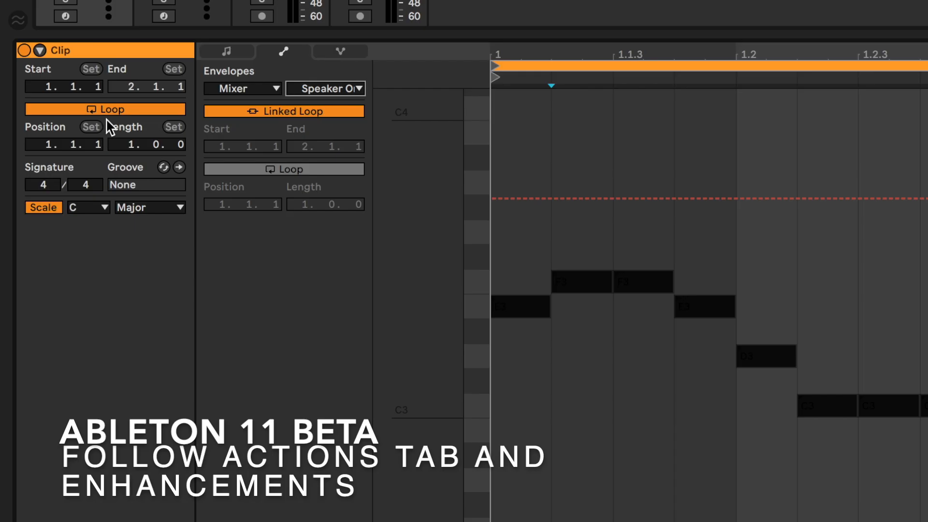
# Expand the clip's launch settings, return from the envelopes to the notes view and enable Follow Action
pyautogui.click(41, 50)
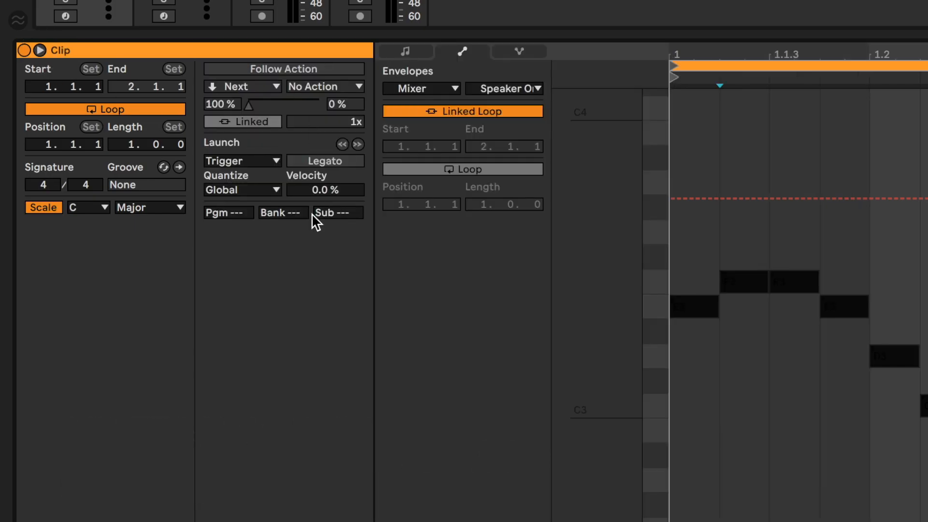
pyautogui.click(416, 46)
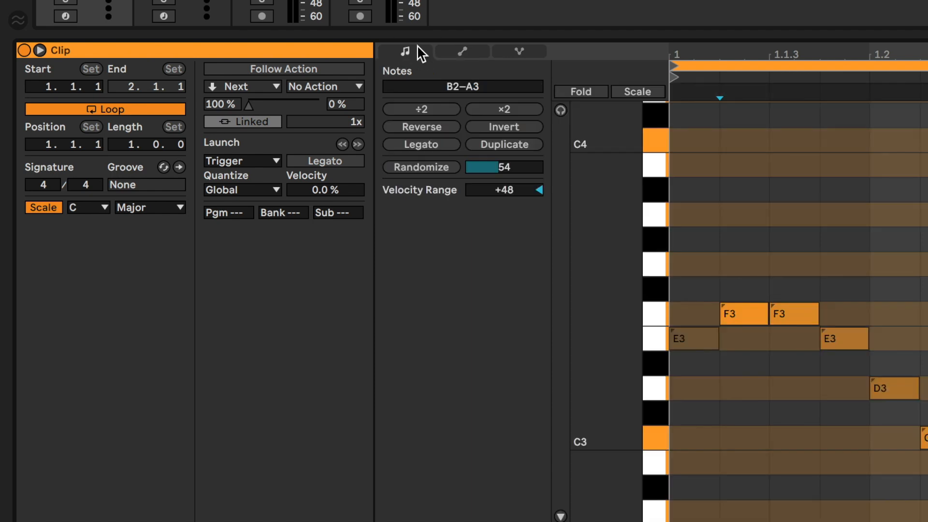
pyautogui.click(294, 68)
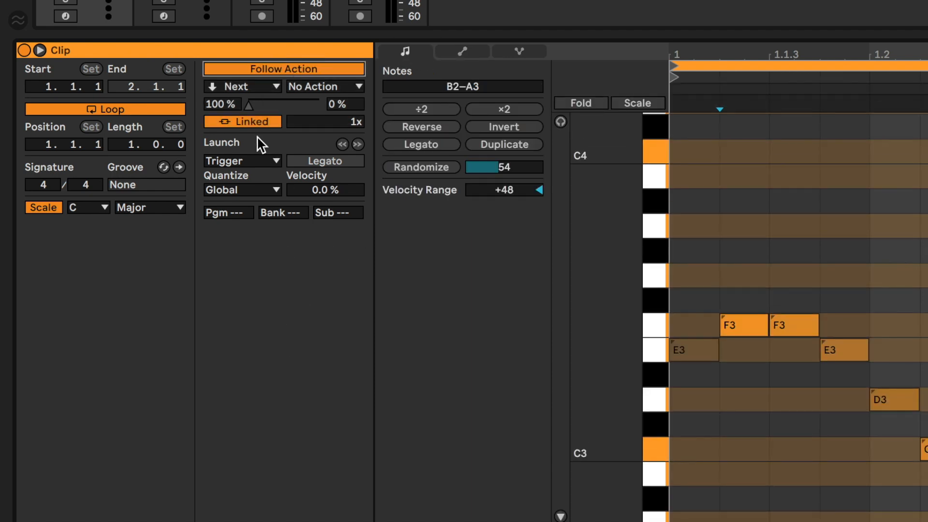
# Examine the Follow Action chance slider, the list of available actions and the linked loop multiplier, keeping Next as the first action
pyautogui.moveTo(249, 105)
pyautogui.mouseDown()
pyautogui.moveTo(319, 105)
pyautogui.moveTo(248, 105)
pyautogui.mouseUp()
pyautogui.click(259, 88)
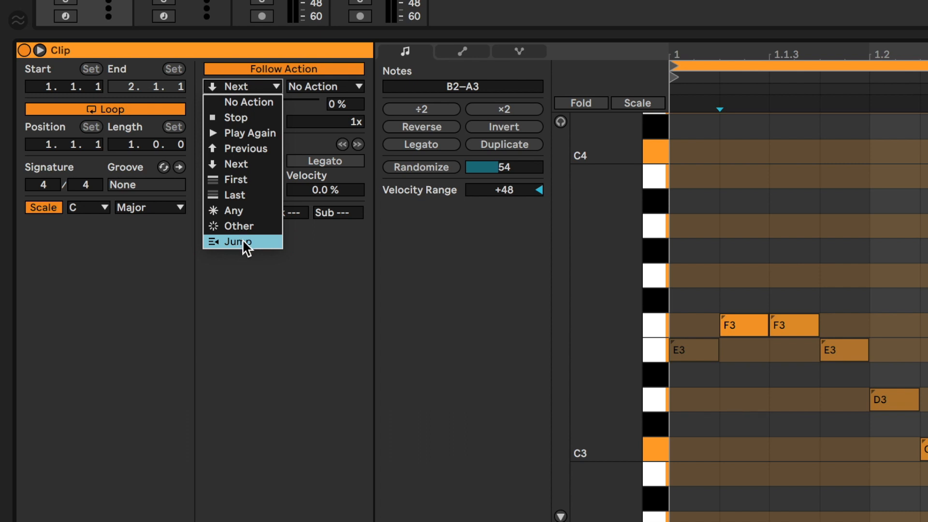
pyautogui.click(308, 298)
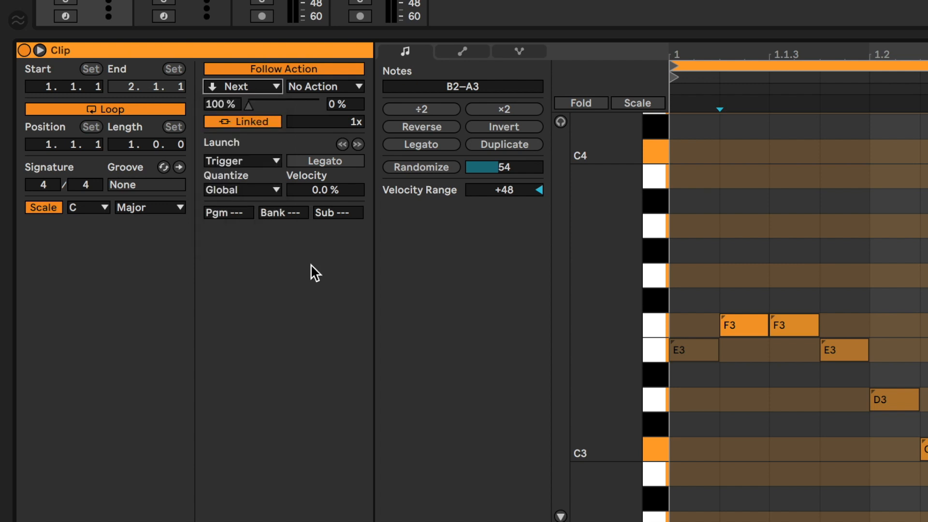
pyautogui.click(358, 124)
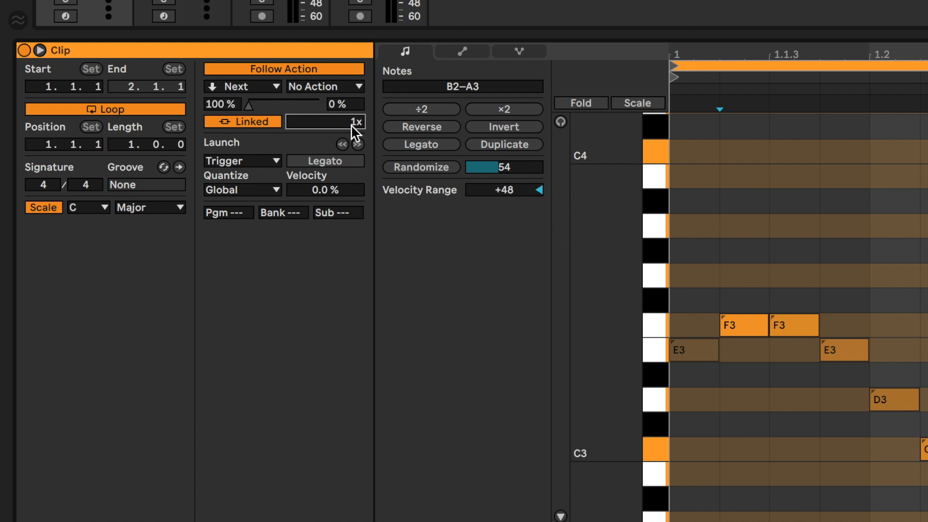
pyautogui.click(306, 276)
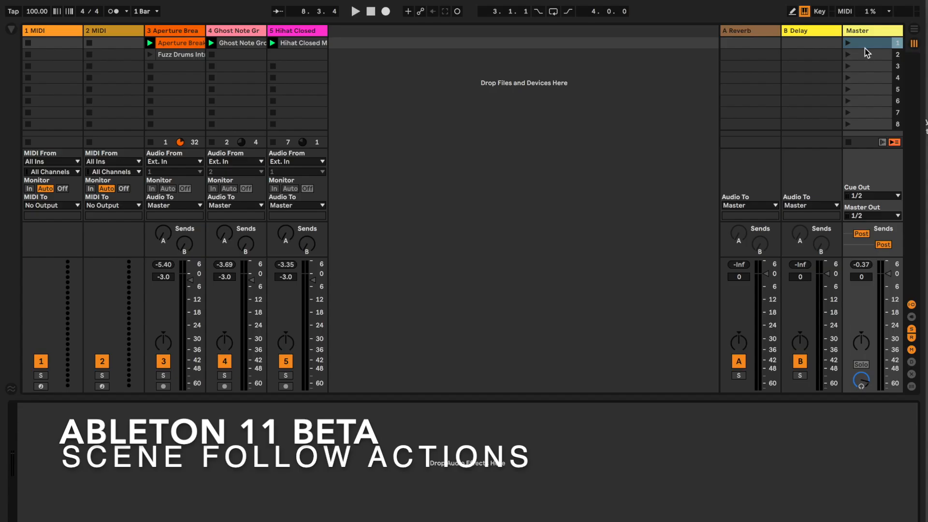
# Show the settings of scene 1 and enable its Follow Action
pyautogui.click(874, 45)
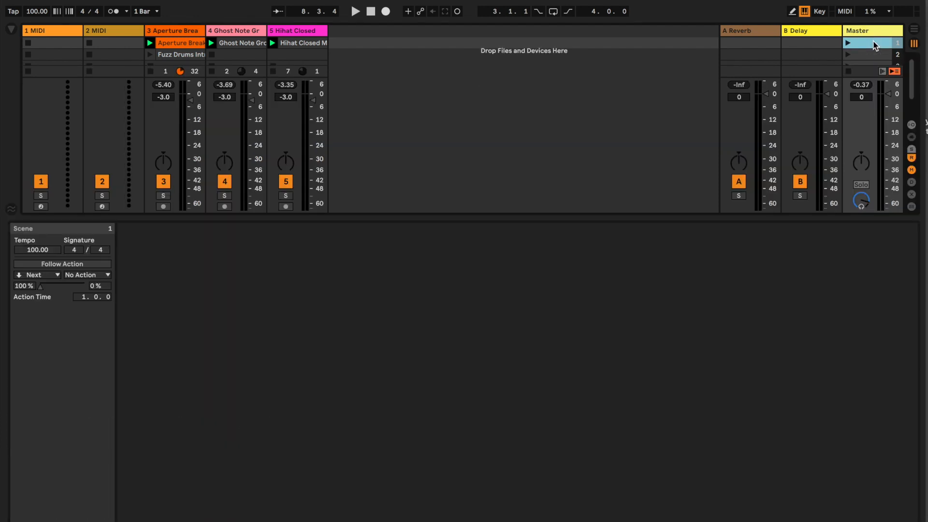
pyautogui.click(52, 266)
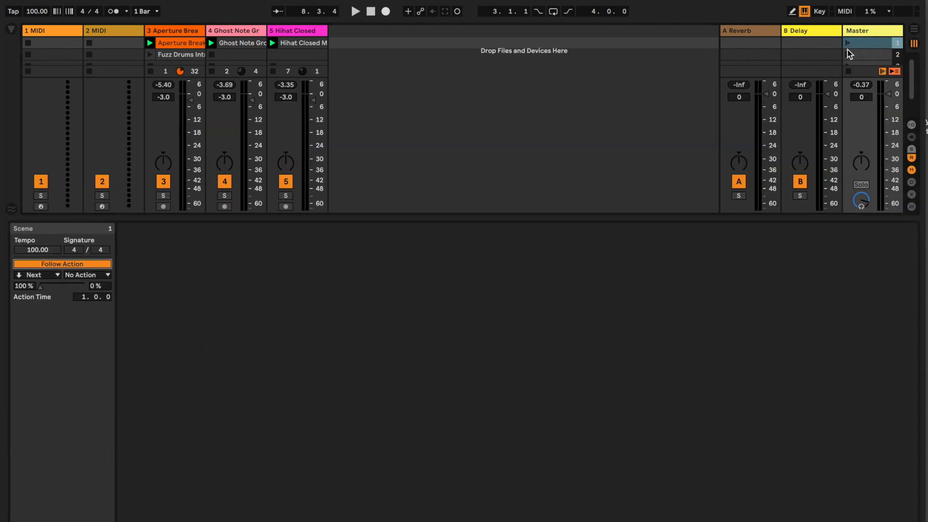
# Review the actions available for the scene, keep Next and No Action, and set their chances to 43 % and 57 %
pyautogui.click(58, 276)
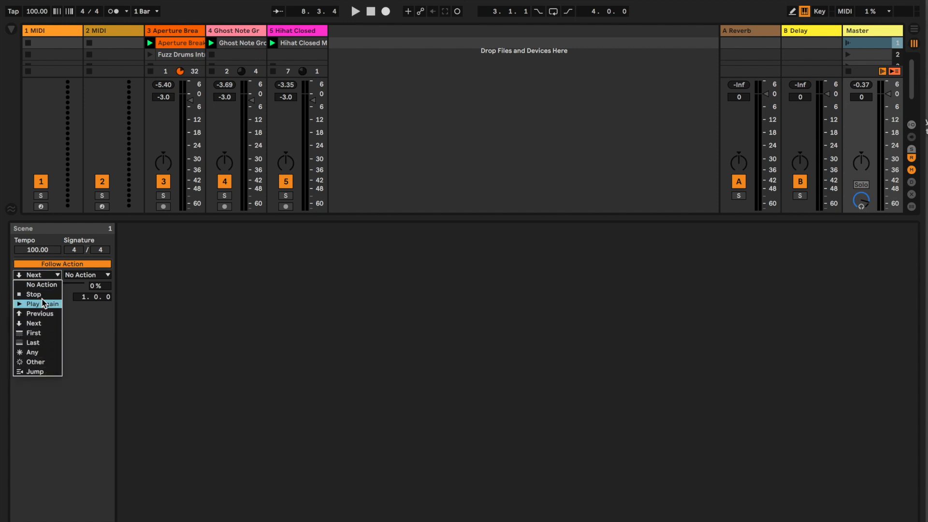
pyautogui.click(91, 356)
pyautogui.click(109, 275)
pyautogui.click(109, 276)
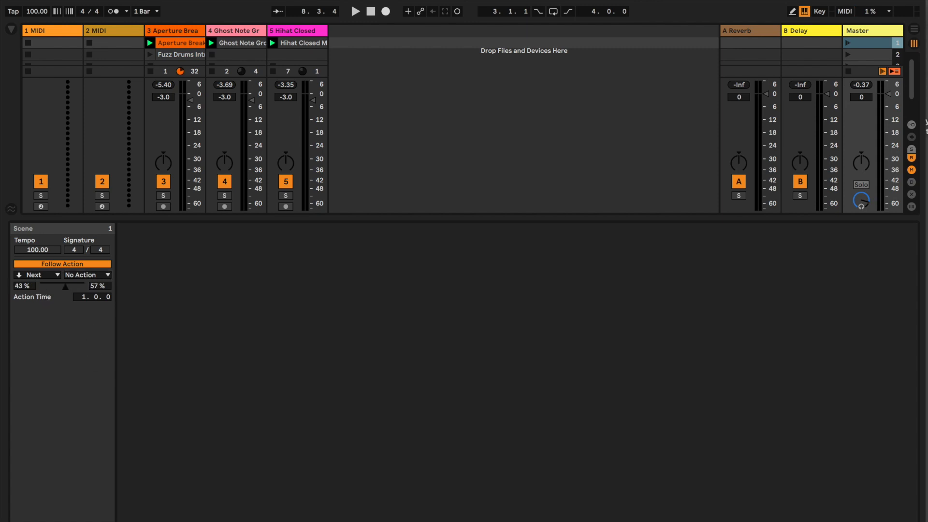
pyautogui.click(88, 339)
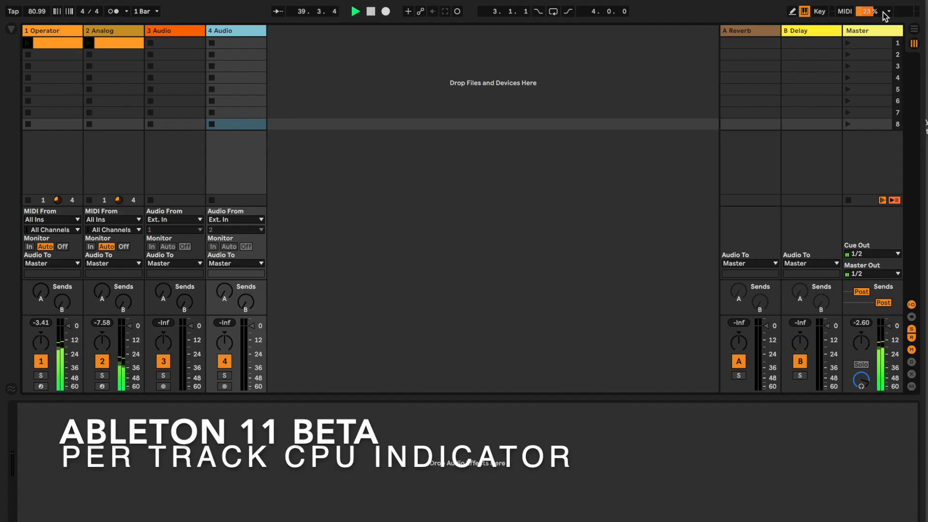
# Show the CPU load indicators for the individual tracks in the mixer
pyautogui.click(912, 386)
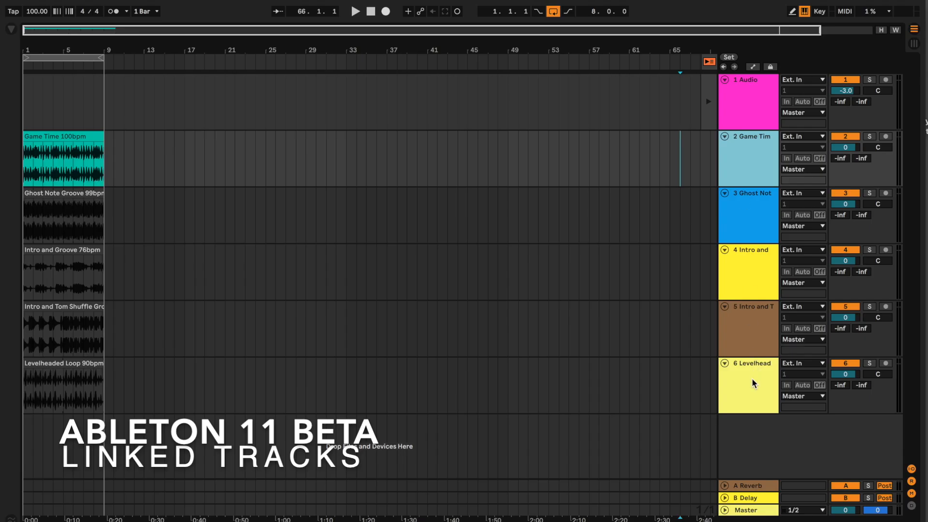
# Select tracks 2 to 6 in the arrangement and link them
pyautogui.keyDown('shift'); pyautogui.click(752, 378); pyautogui.keyUp('shift')
pyautogui.rightClick(752, 379)
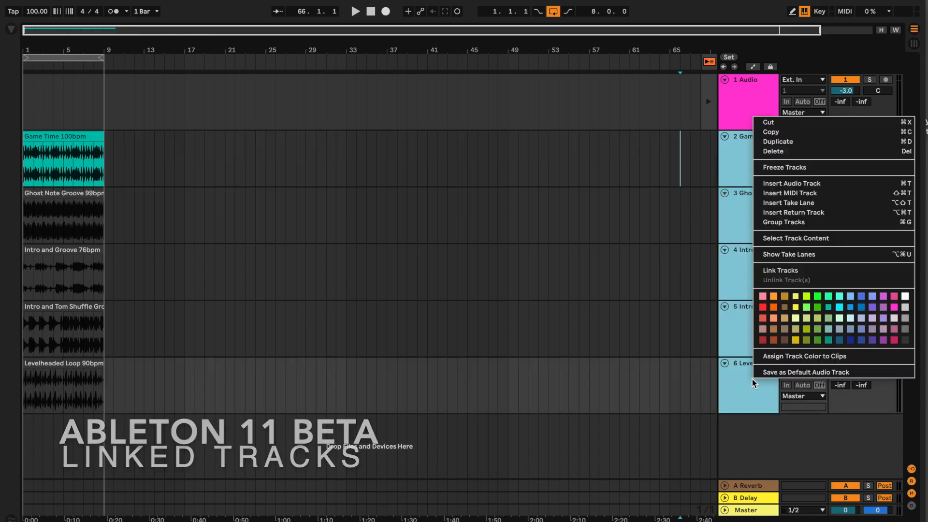
pyautogui.click(790, 272)
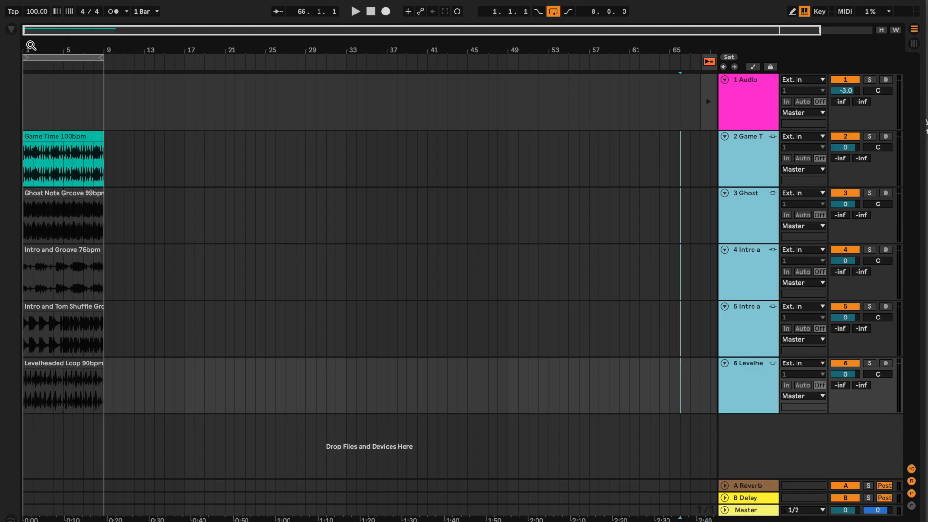
# Try out the fade-out and fade-in handles of the Game Time clip across the linked tracks
pyautogui.press('z')
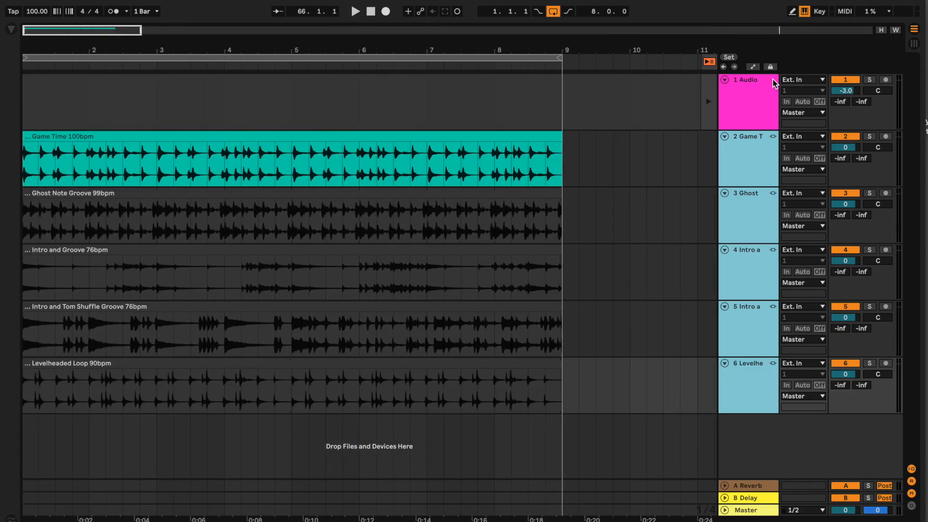
pyautogui.moveTo(560, 144); pyautogui.dragTo(573, 170)
pyautogui.moveTo(24, 147); pyautogui.dragTo(2, 143)
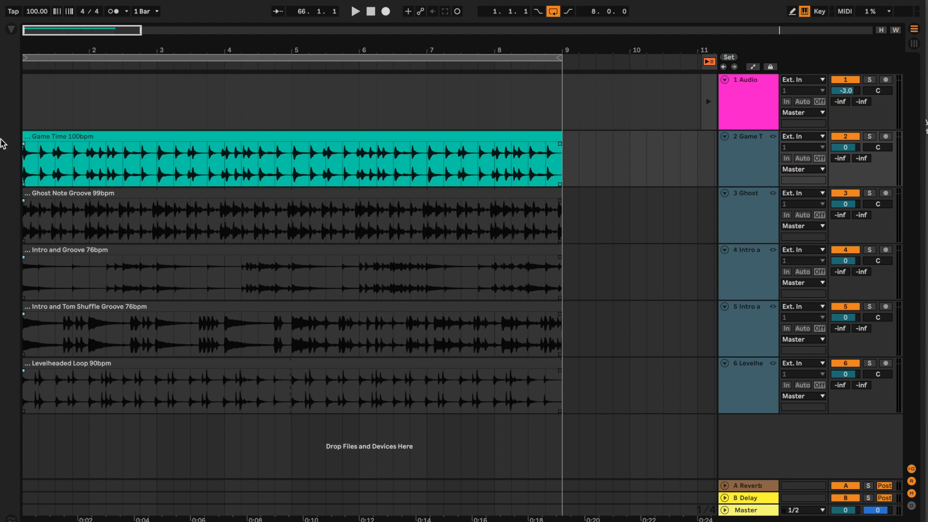
# Split the linked clips around the section from bar 5 to bar 6 and delete that section on all linked tracks
pyautogui.moveTo(292, 149); pyautogui.dragTo(366, 178)
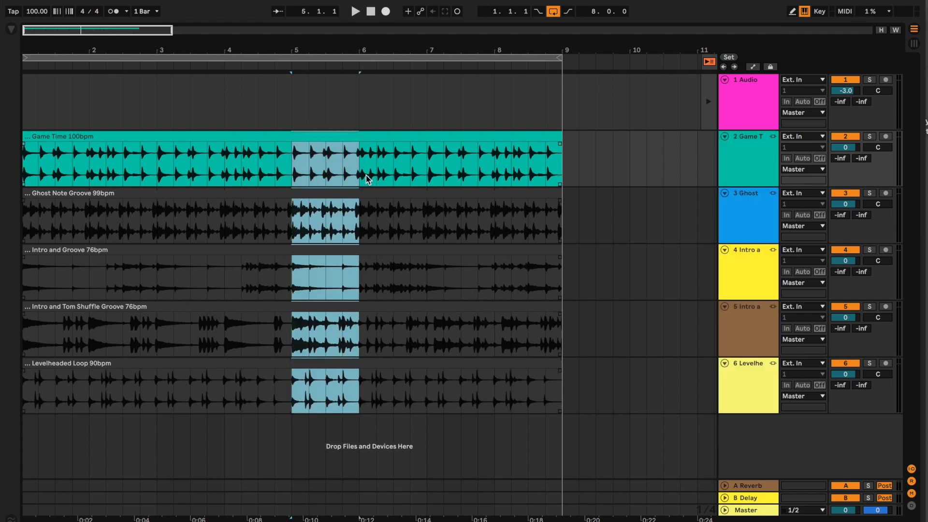
pyautogui.hotkey('ctrl', 'e')
pyautogui.press('Delete')
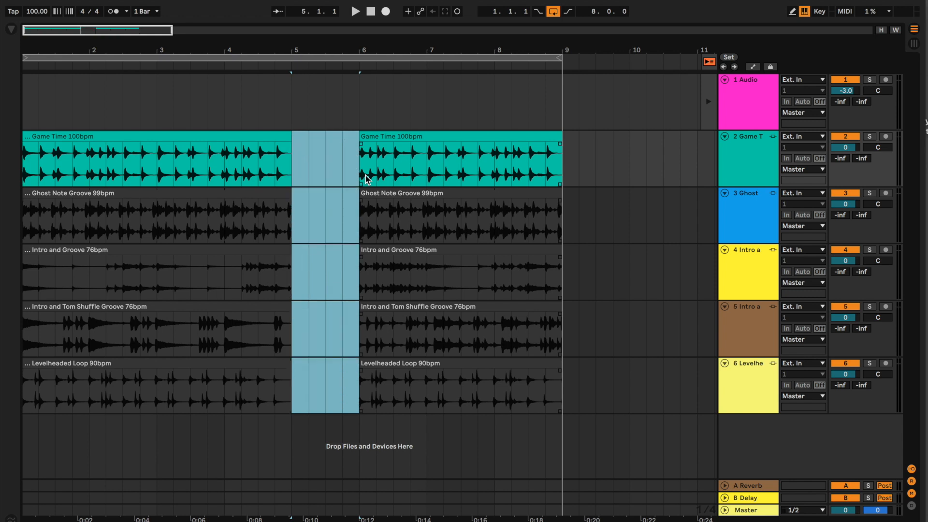
# Undo the deletion and the split on the linked tracks, and clear the time selection
pyautogui.hotkey('ctrl', 'z')
pyautogui.hotkey('ctrl', 'z')
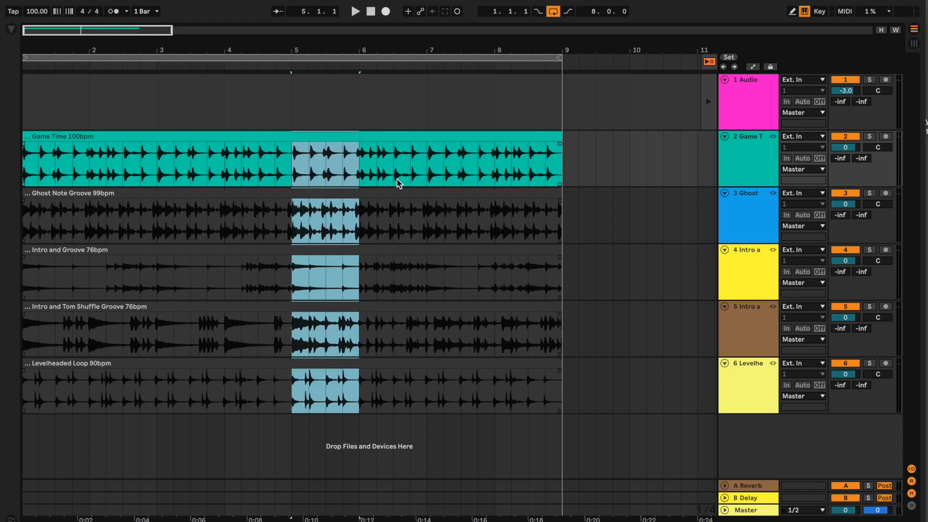
pyautogui.click(614, 249)
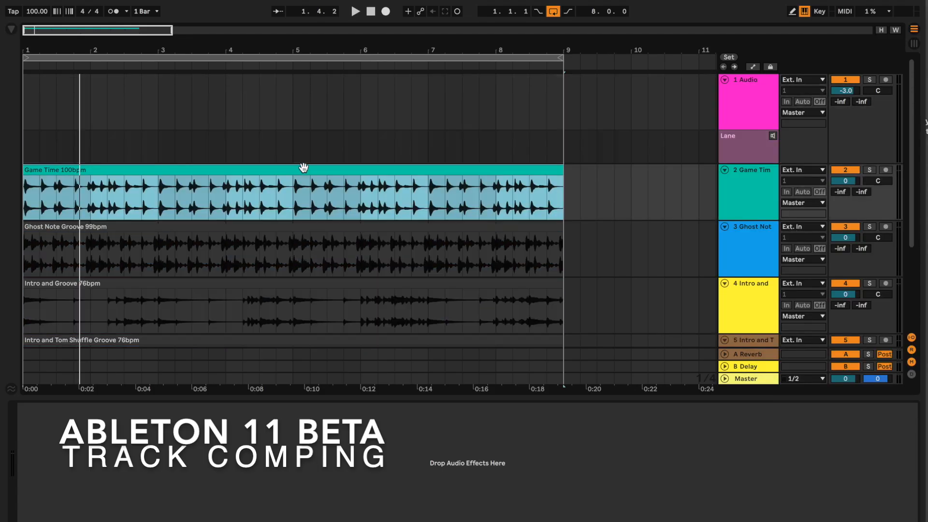
# Move the Game Time clip into the first take lane of track 1, and Ghost Note Groove into a newly inserted second lane
pyautogui.scroll(-2, 317, 269)
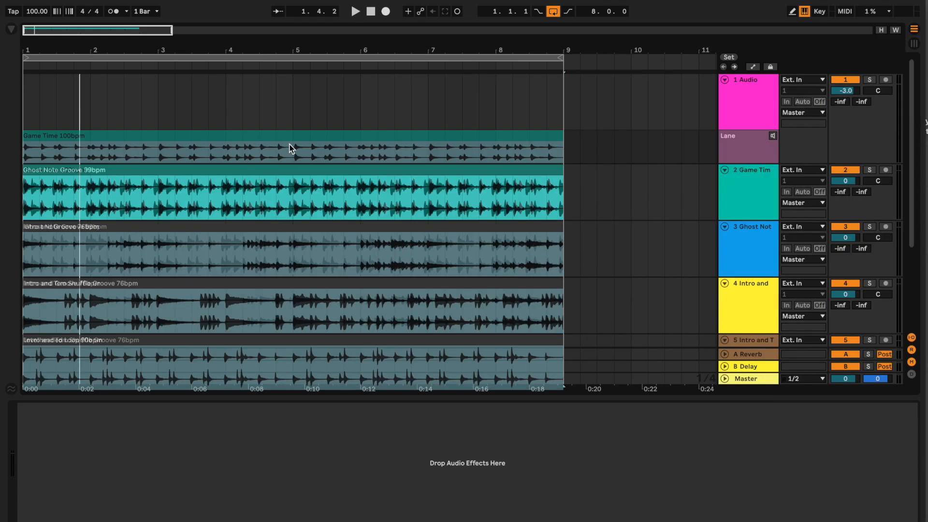
pyautogui.rightClick(725, 137)
pyautogui.click(766, 181)
pyautogui.moveTo(529, 201); pyautogui.dragTo(526, 185)
# Insert a third take lane on track 1 and move the Intro and Groove clip into it
pyautogui.rightClick(753, 185)
pyautogui.click(788, 214)
pyautogui.moveTo(473, 297); pyautogui.dragTo(473, 206)
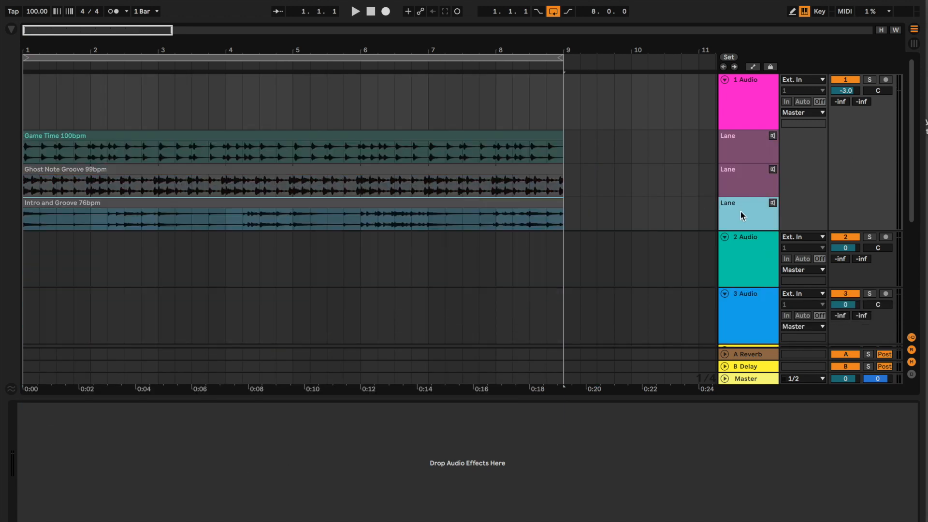
# Move the Intro and Tom Shuffle Groove clip into the fourth take lane, and the Levelheaded Loop clip into a newly inserted fifth lane
pyautogui.scroll(-4, 742, 287)
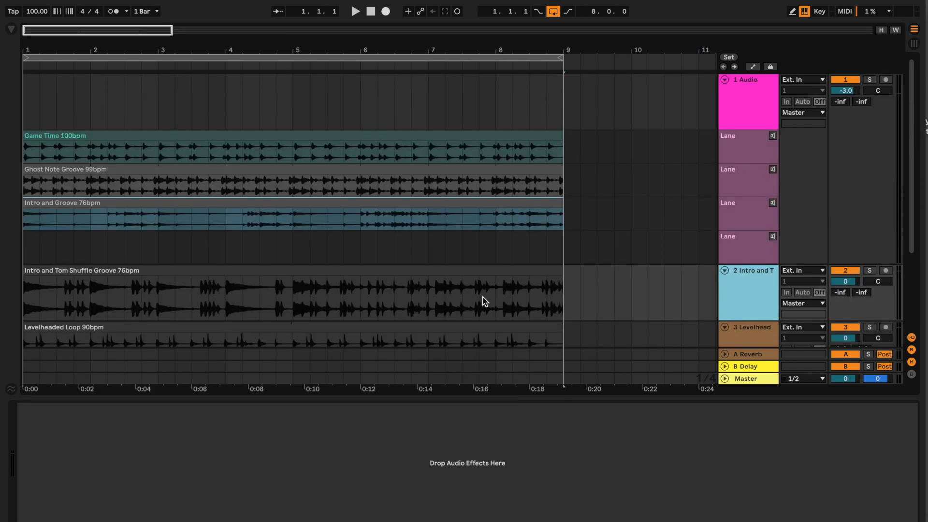
pyautogui.moveTo(483, 301); pyautogui.dragTo(483, 244)
pyautogui.rightClick(755, 241)
pyautogui.click(788, 271)
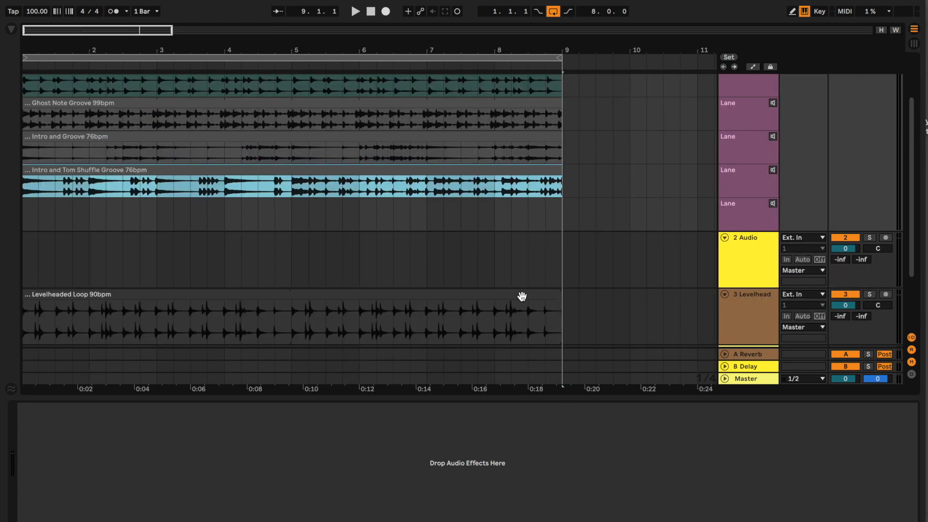
pyautogui.moveTo(522, 296); pyautogui.dragTo(522, 215)
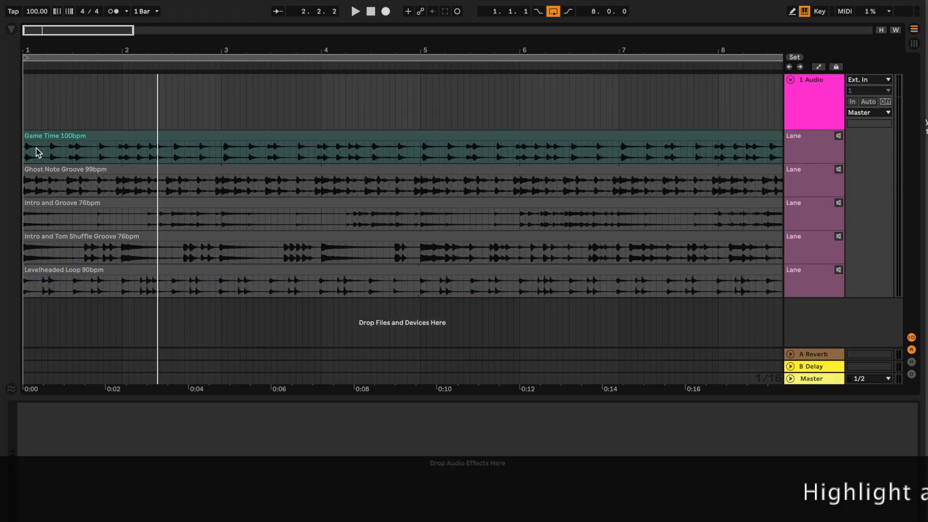
# Copy a short section near 1.1.3 of the Game Time take and a short section of the Ghost Note Groove take to the main lane
pyautogui.moveTo(36, 152); pyautogui.dragTo(47, 154)
pyautogui.press('Return')
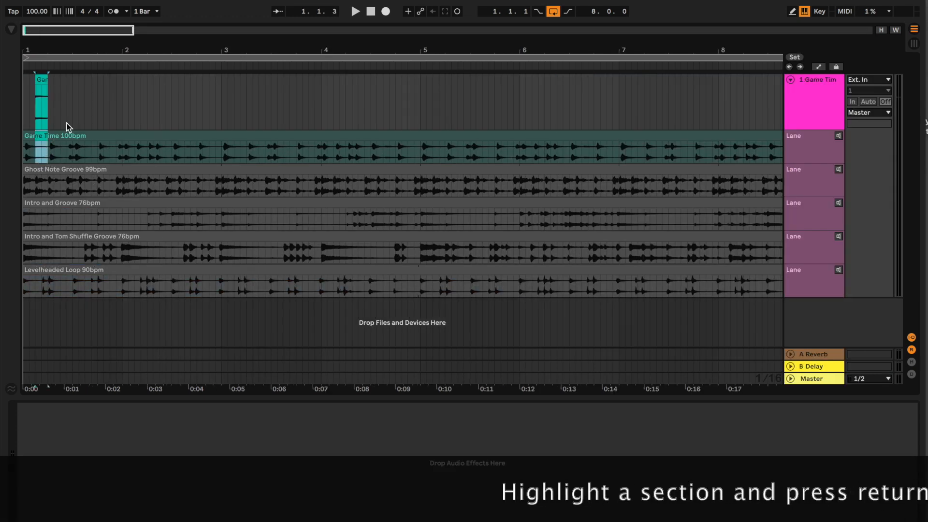
pyautogui.moveTo(116, 182); pyautogui.dragTo(121, 188)
pyautogui.press('Return')
# Comp further short sections of the Intro and Tom Shuffle Groove and Ghost Note Groove takes into the main lane across the first bars
pyautogui.moveTo(61, 252); pyautogui.dragTo(84, 254)
pyautogui.press('Return')
pyautogui.moveTo(166, 252); pyautogui.dragTo(172, 252)
pyautogui.press('Return')
pyautogui.moveTo(55, 185); pyautogui.dragTo(58, 187)
pyautogui.scroll(10, 60, 189)
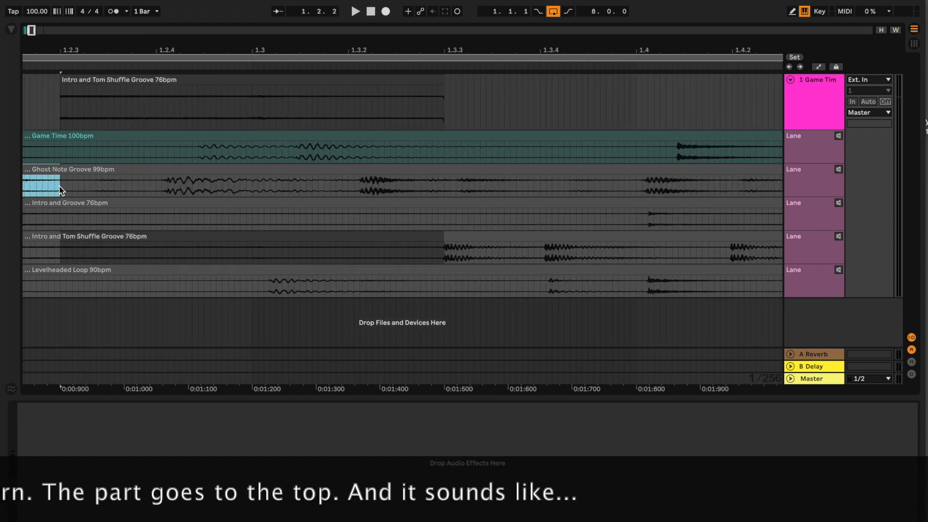
pyautogui.hscroll(-8, 60, 189)
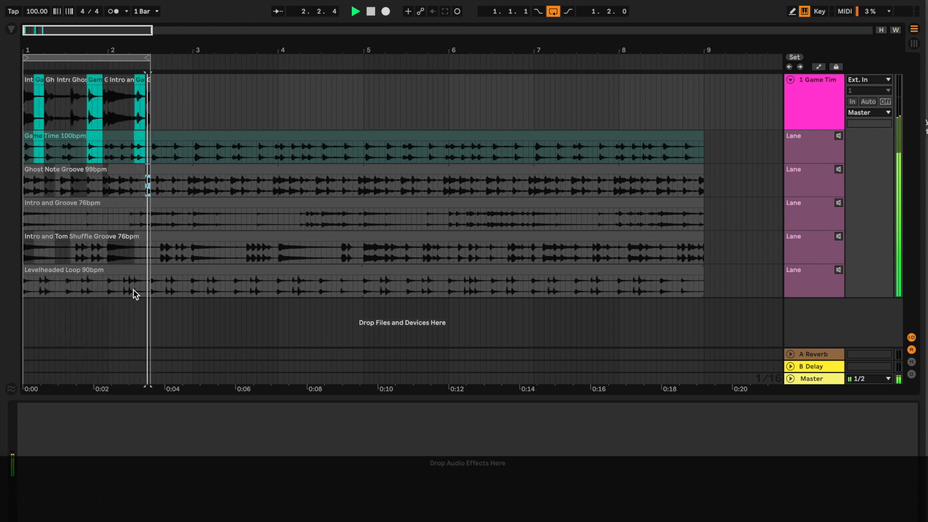
# During looped playback, replace short comp sections with parts of the Levelheaded Loop take and the Intro and Tom Shuffle Groove take
pyautogui.moveTo(133, 290); pyautogui.dragTo(124, 290)
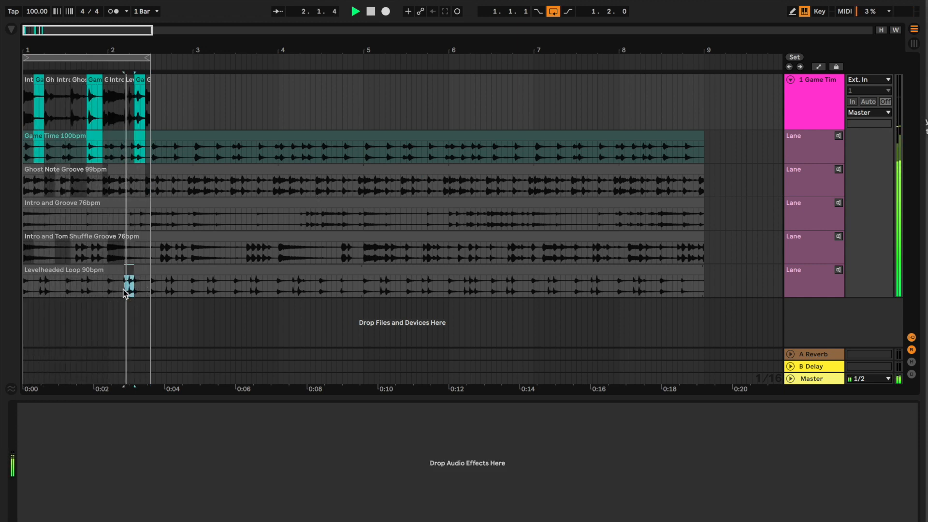
pyautogui.click(82, 251)
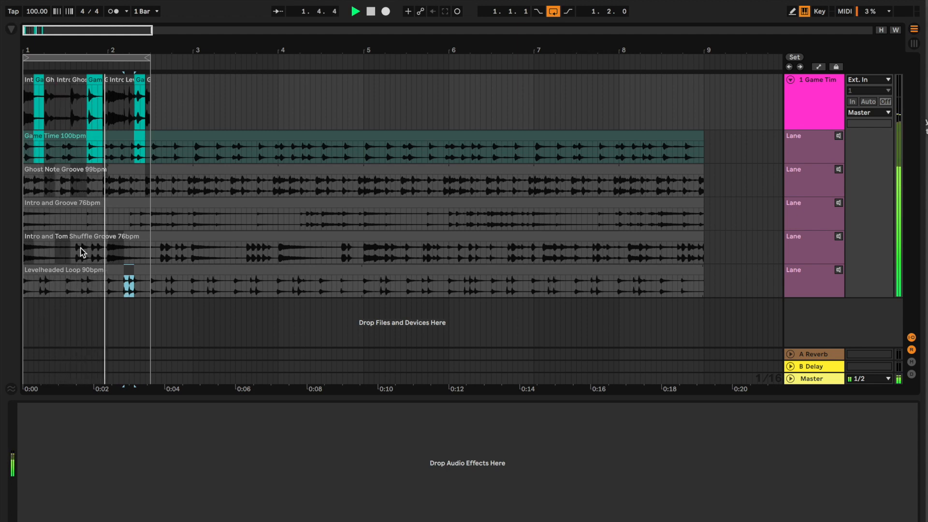
pyautogui.moveTo(82, 250); pyautogui.dragTo(86, 252)
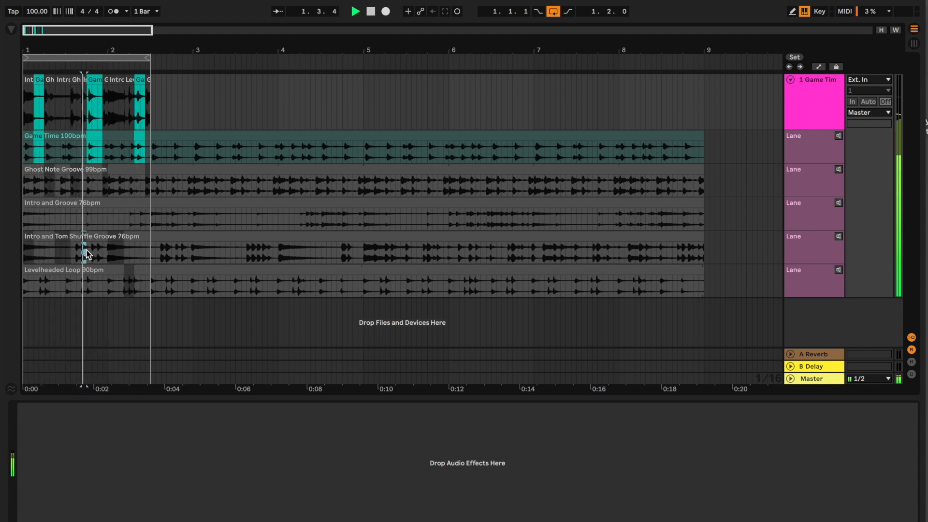
pyautogui.click(86, 287)
pyautogui.moveTo(86, 287); pyautogui.dragTo(92, 287)
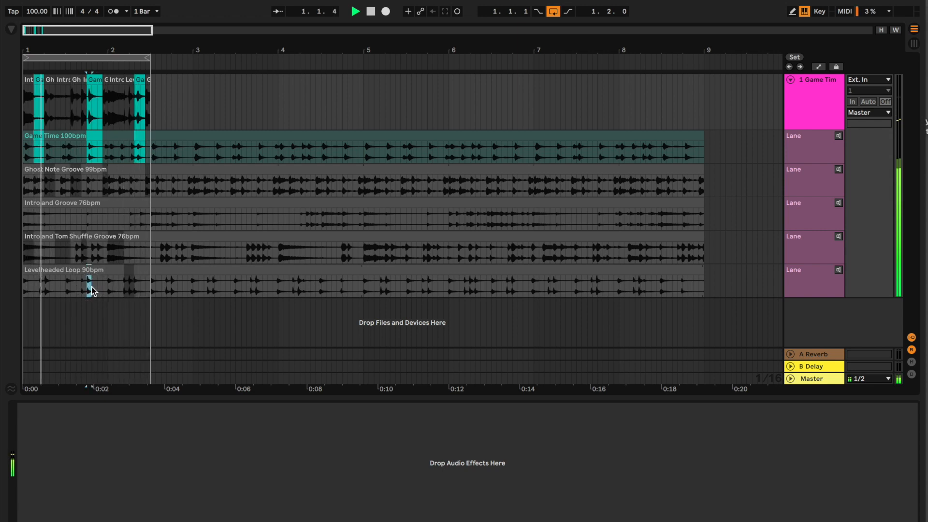